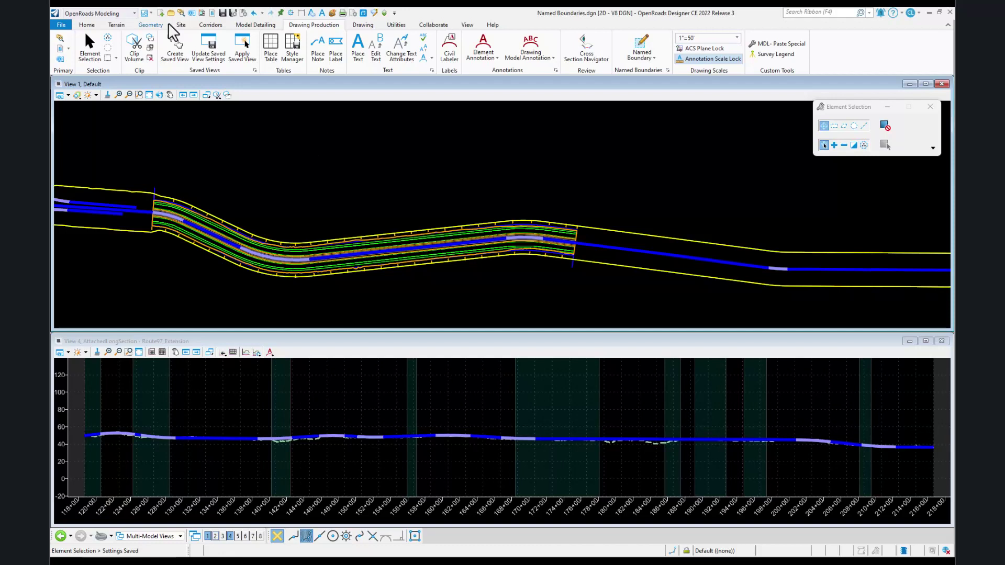
Create a new design file named XS Sheets.dgn, replacing the existing file
left_click(160, 13)
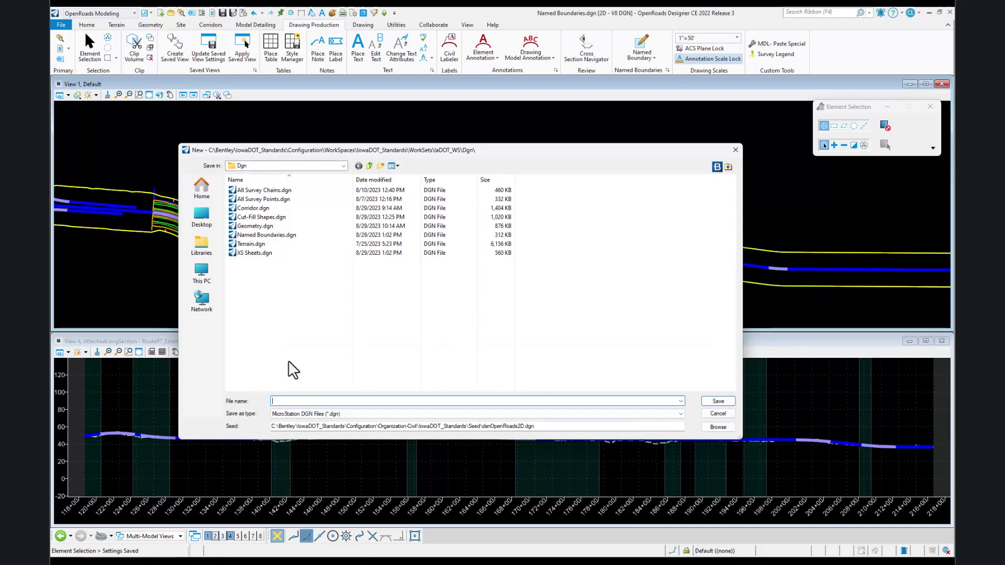
left_click(252, 254)
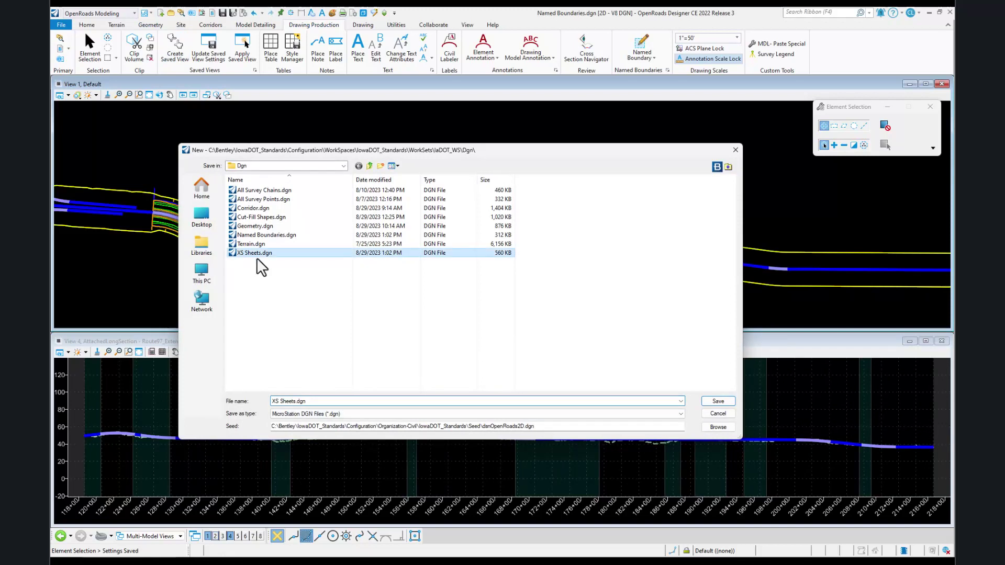
left_click(724, 401)
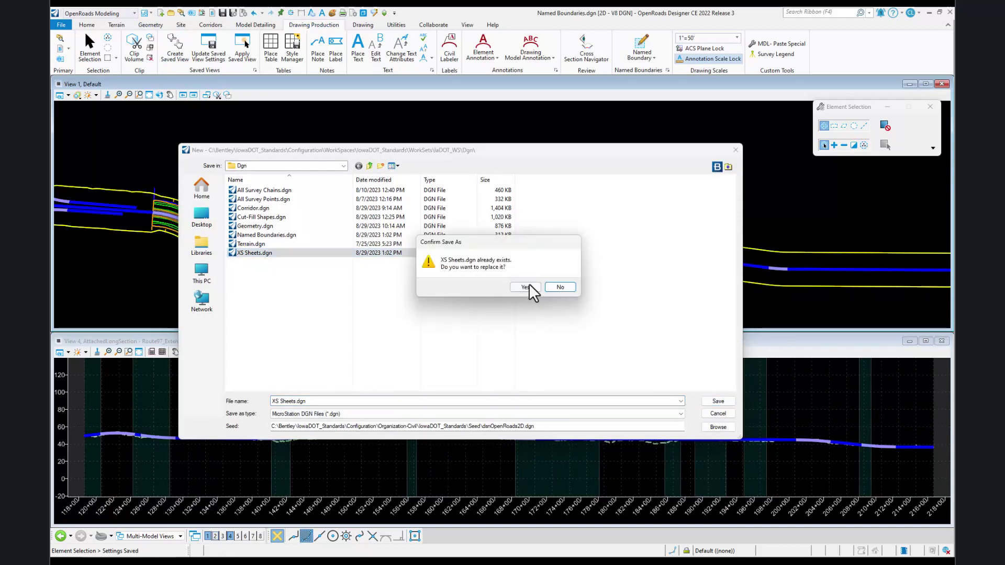
left_click(526, 286)
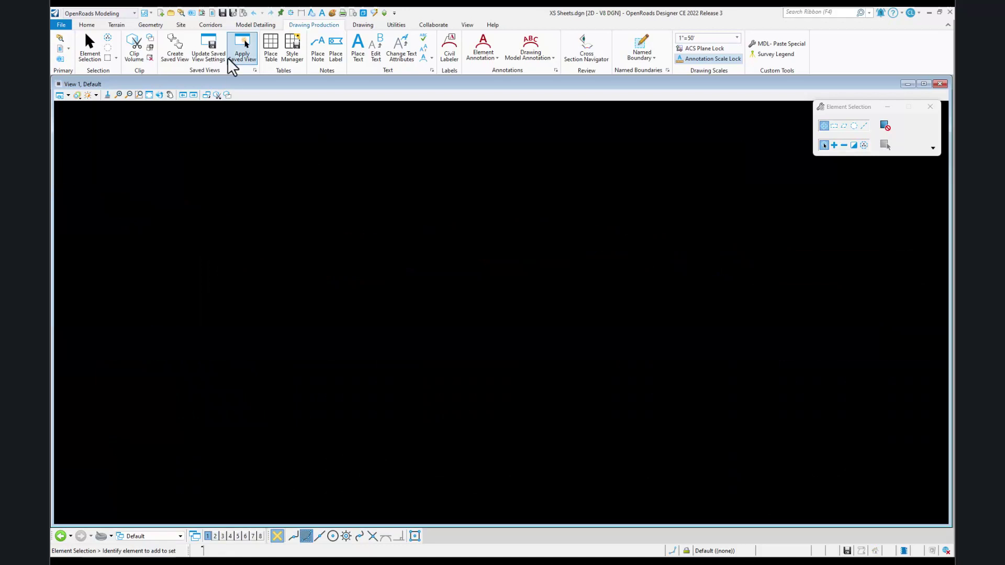
Attach Corridor.dgn, Geometry.dgn and Terrain.dgn as references
left_click(212, 14)
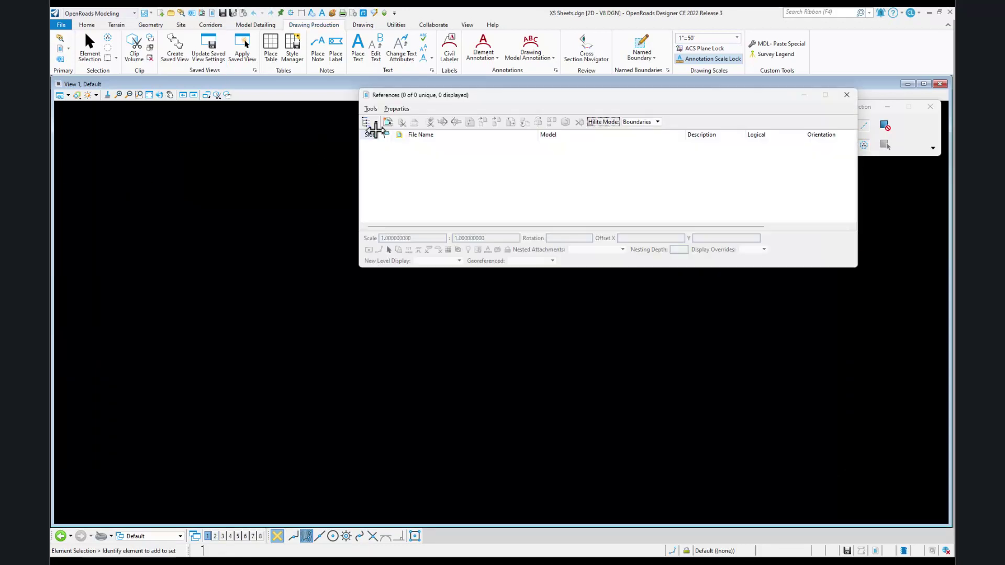
left_click(376, 122)
left_click(393, 192)
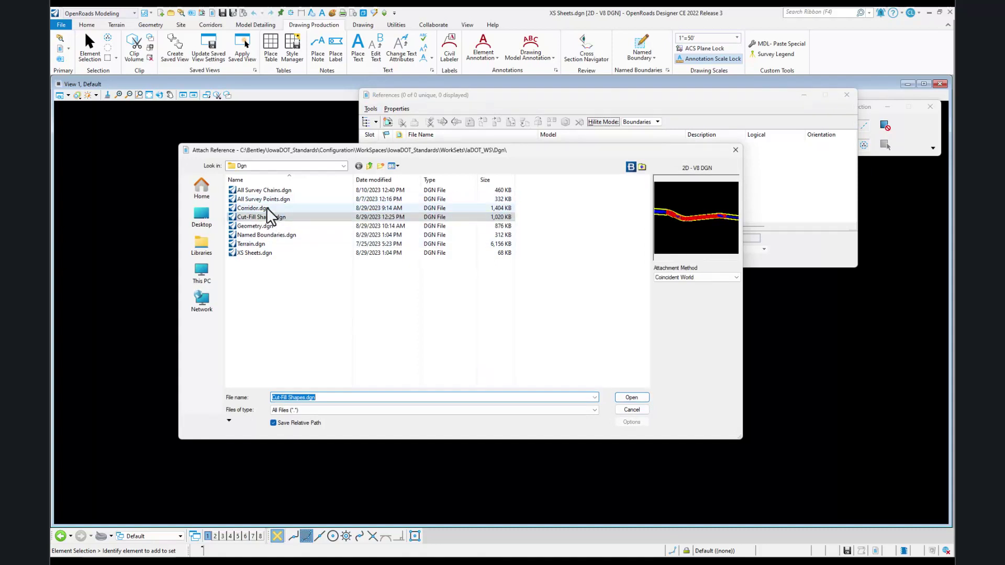
left_click(266, 207)
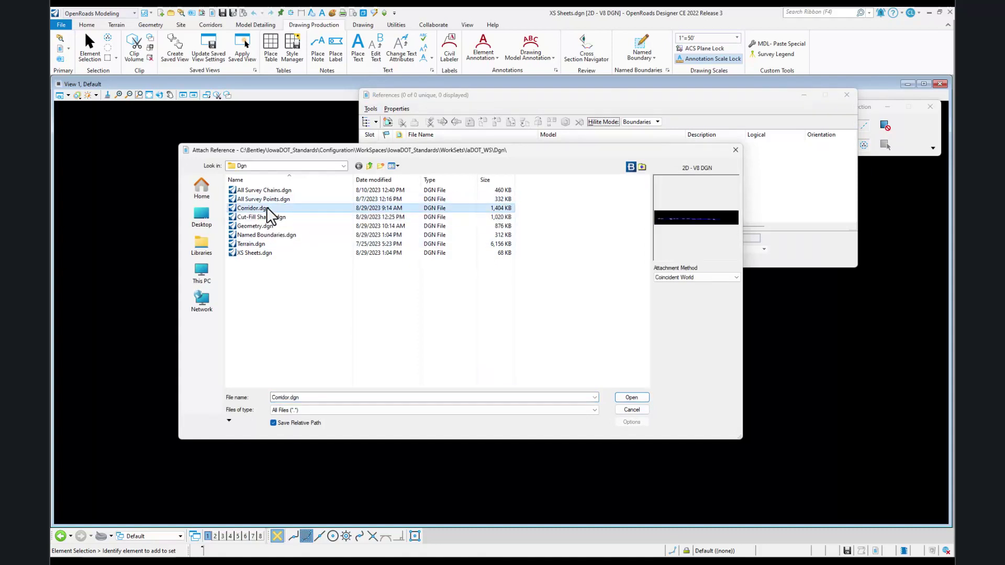
left_click(252, 226, "ctrl")
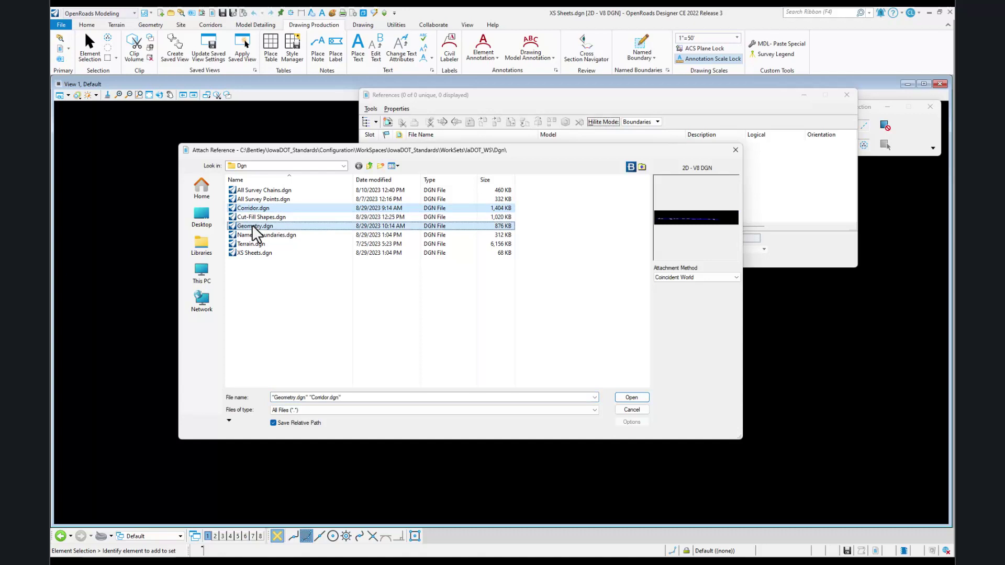
left_click(250, 243, "ctrl")
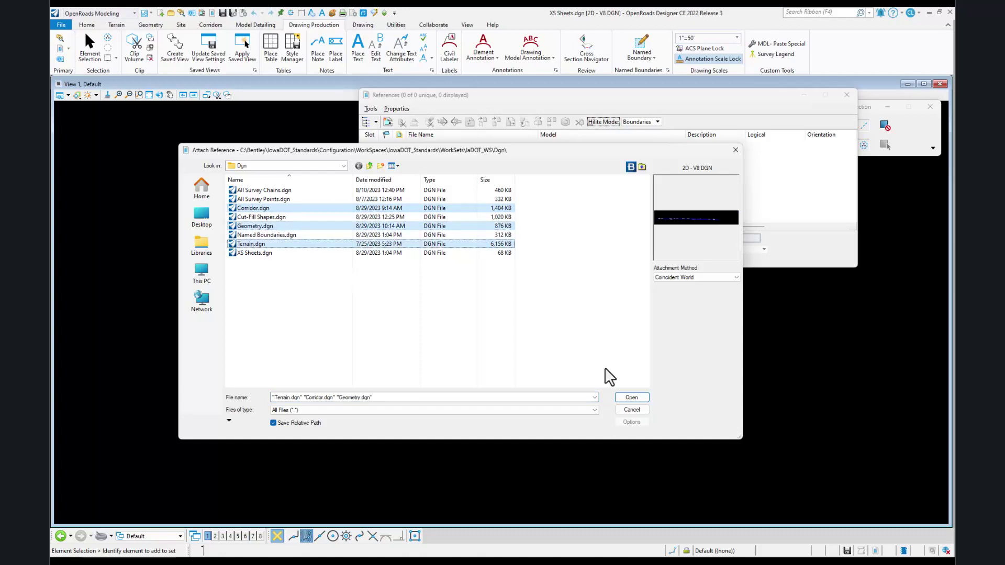
left_click(630, 397)
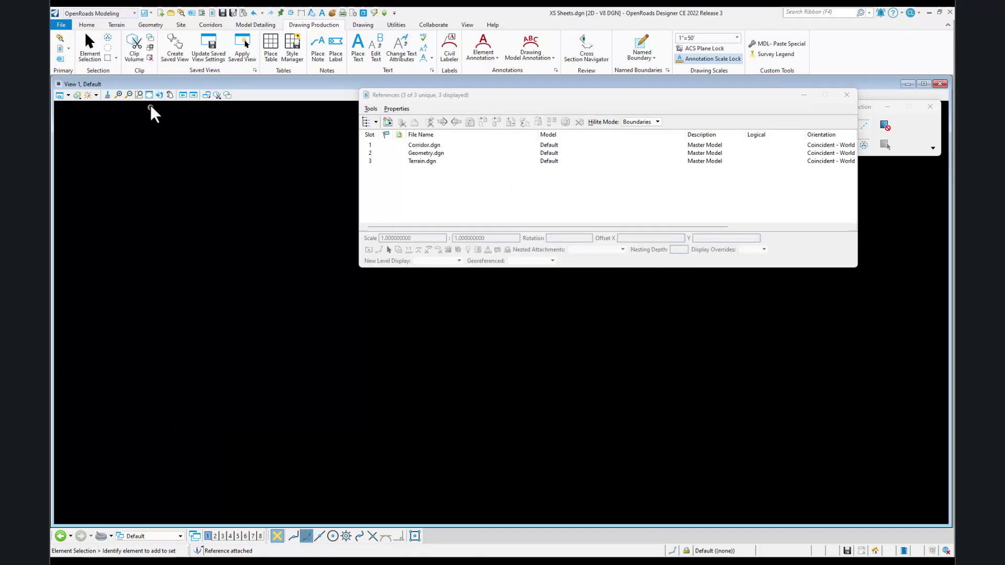
Fit the road in view and set the terrain as the active terrain model
left_click(149, 96)
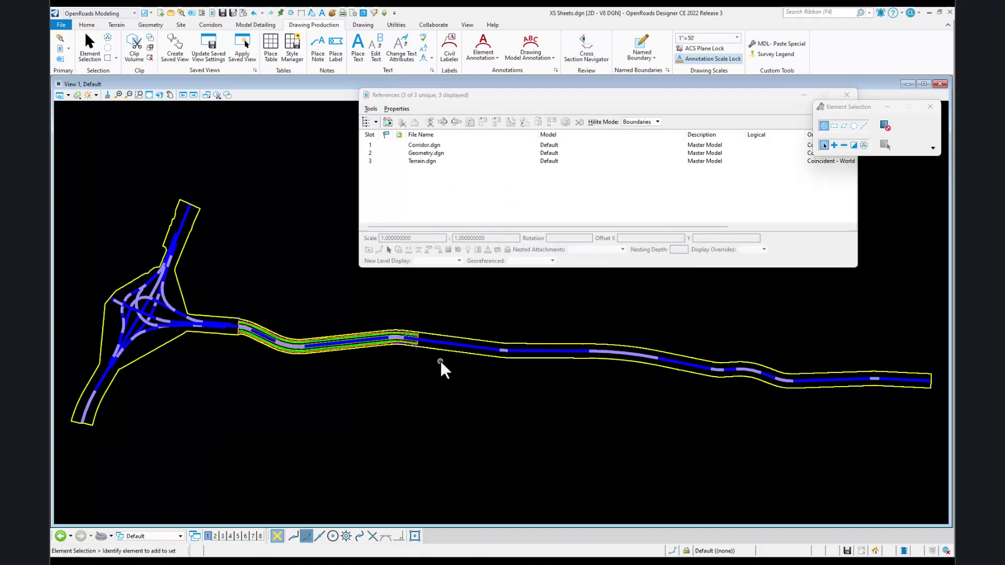
left_click(450, 351)
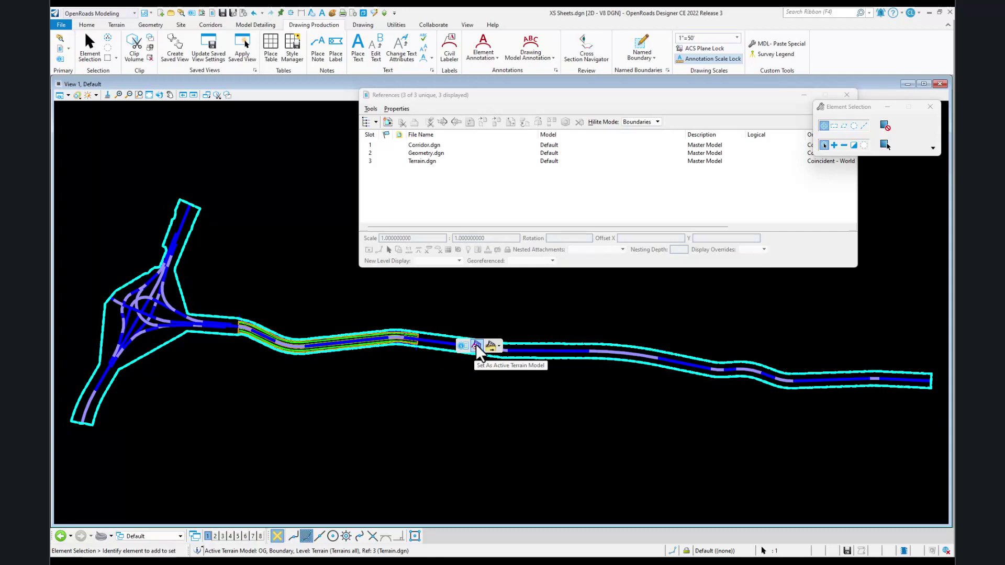
left_click(475, 344)
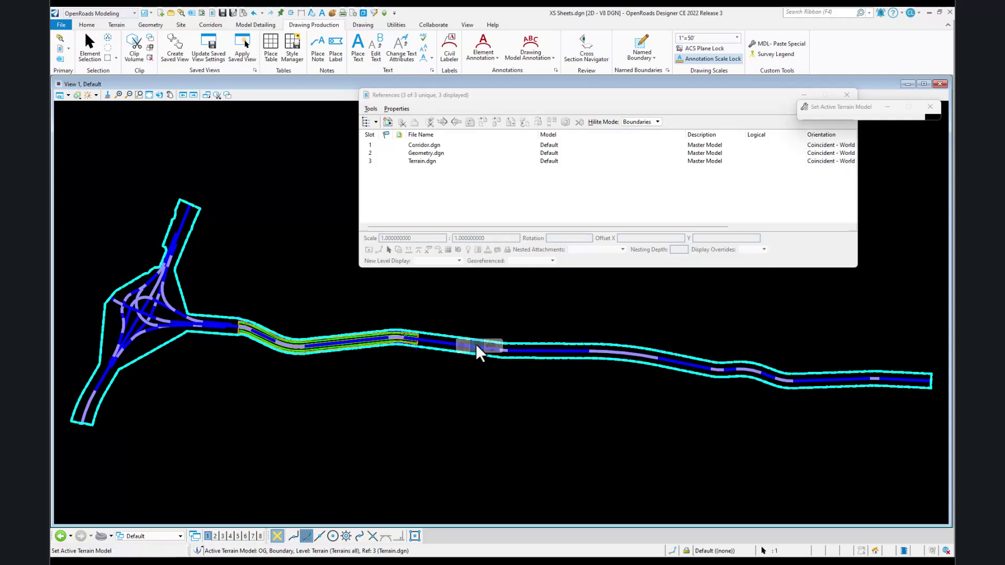
left_click(360, 381)
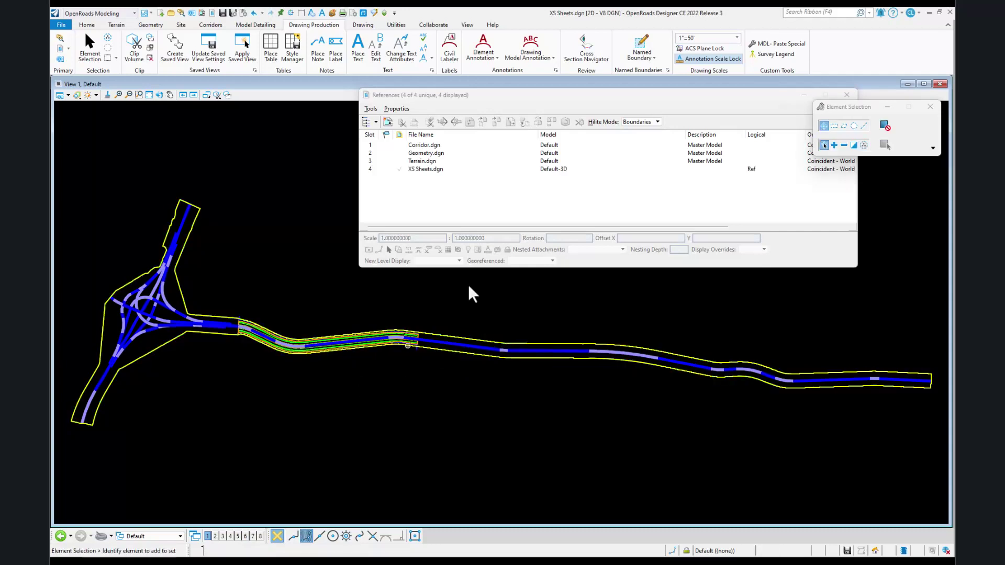
left_click(846, 94)
Switch to the 2 Views Plan/3D layout, zoom into the corridor start, and save settings
right_click(298, 292)
mouse_move(326, 295)
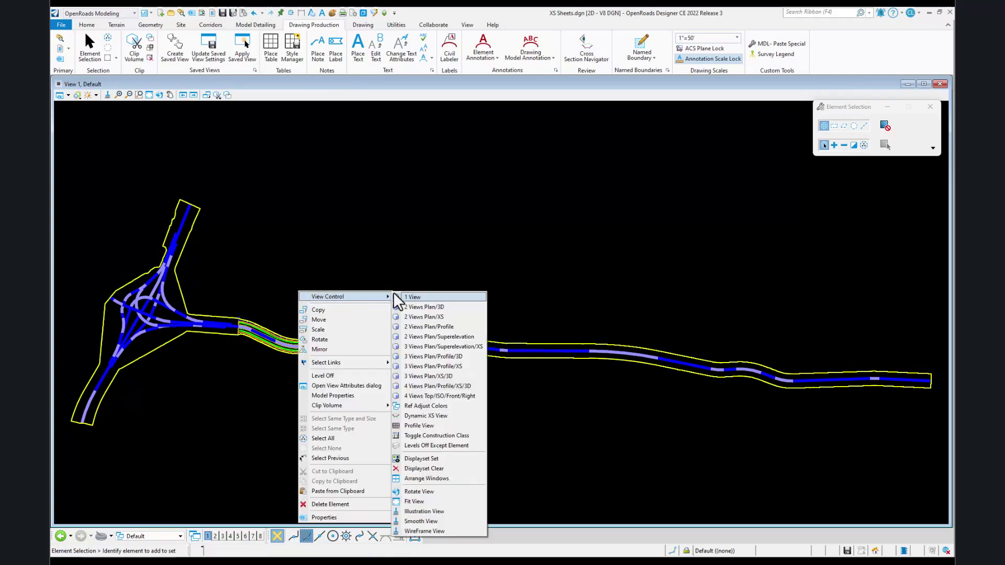
left_click(430, 306)
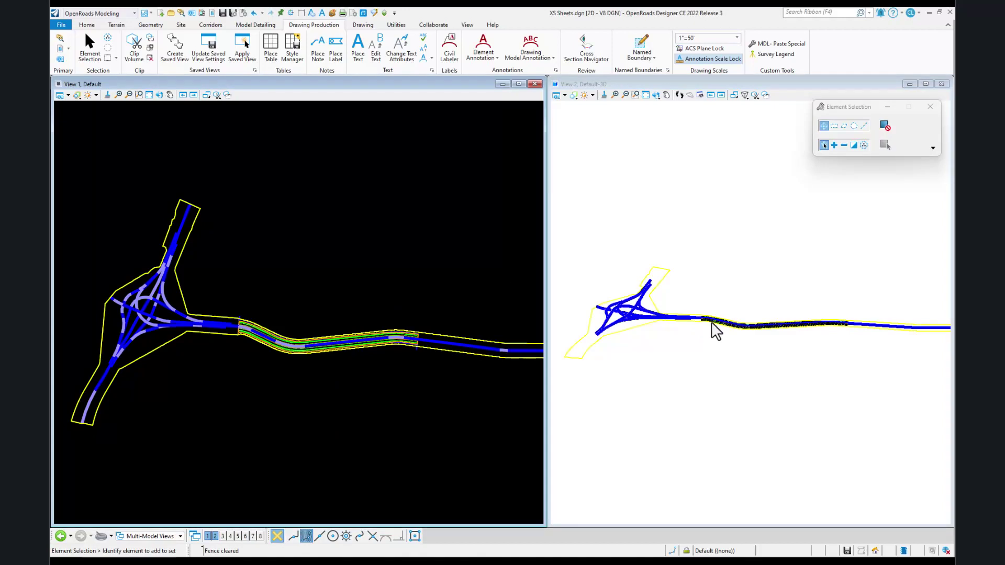
scroll(712, 322, "up", 5)
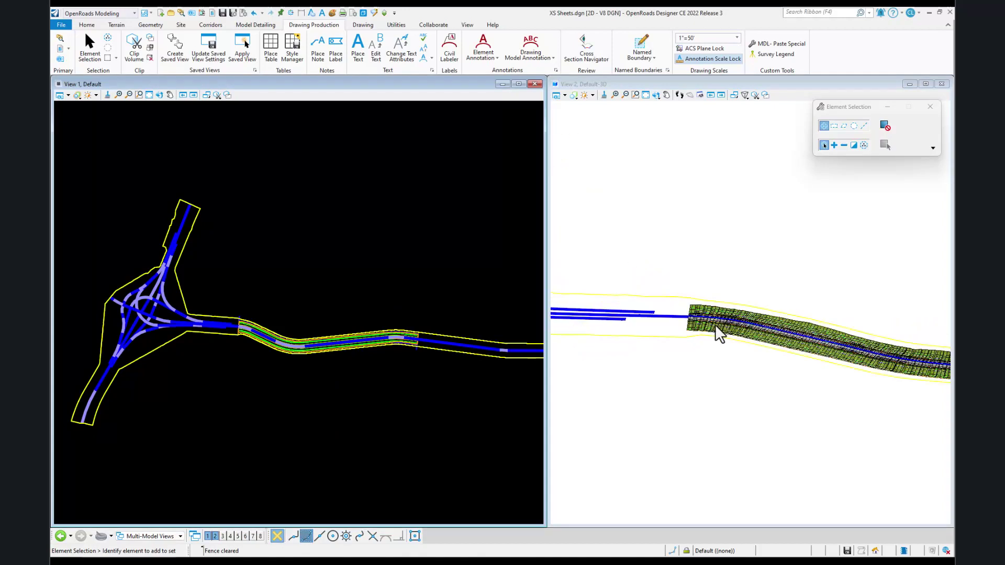
scroll(257, 350, "up", 3)
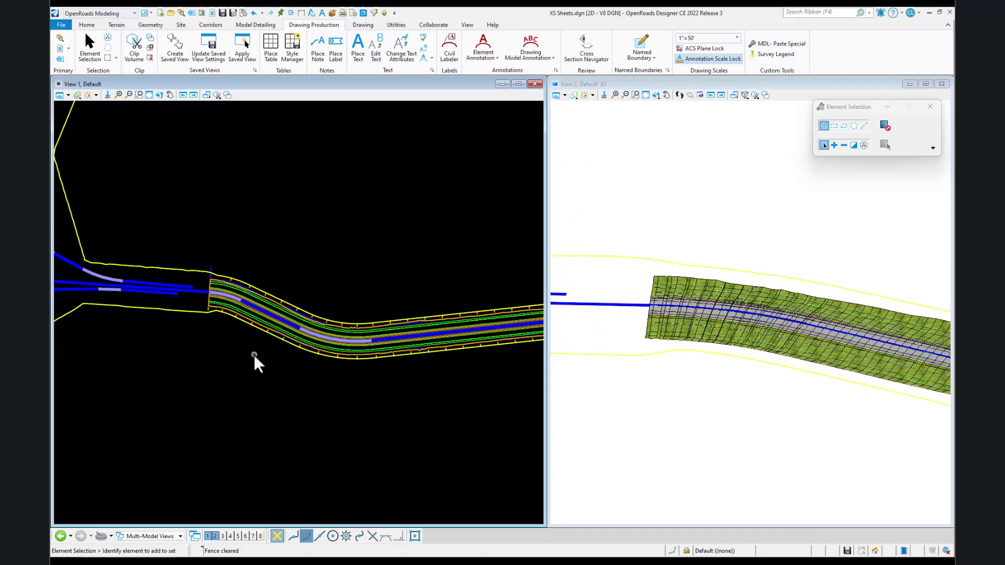
left_click(232, 13)
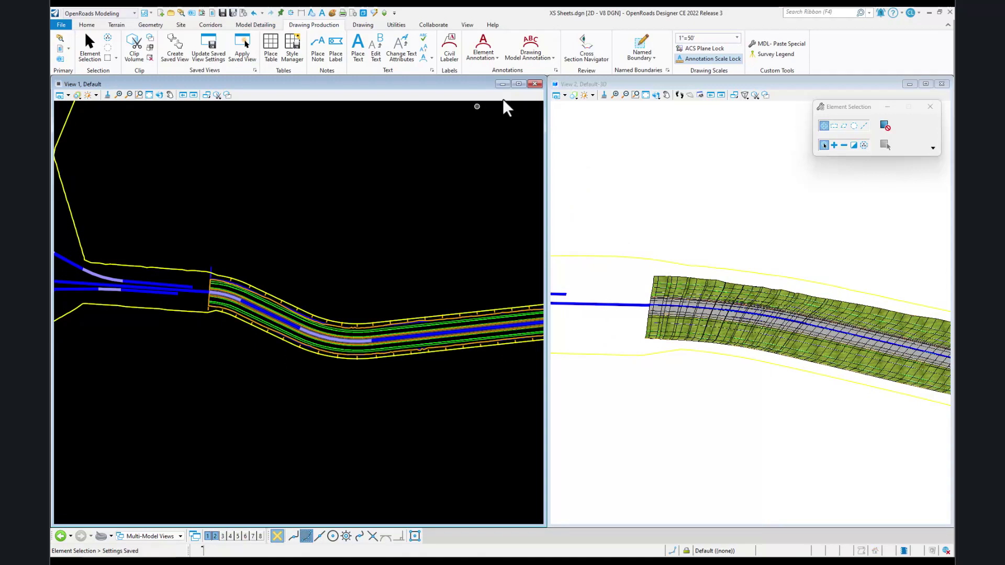
Start Place Named Boundary Civil Cross Section with the Cross Section Sheets drawing seed
left_click(634, 94)
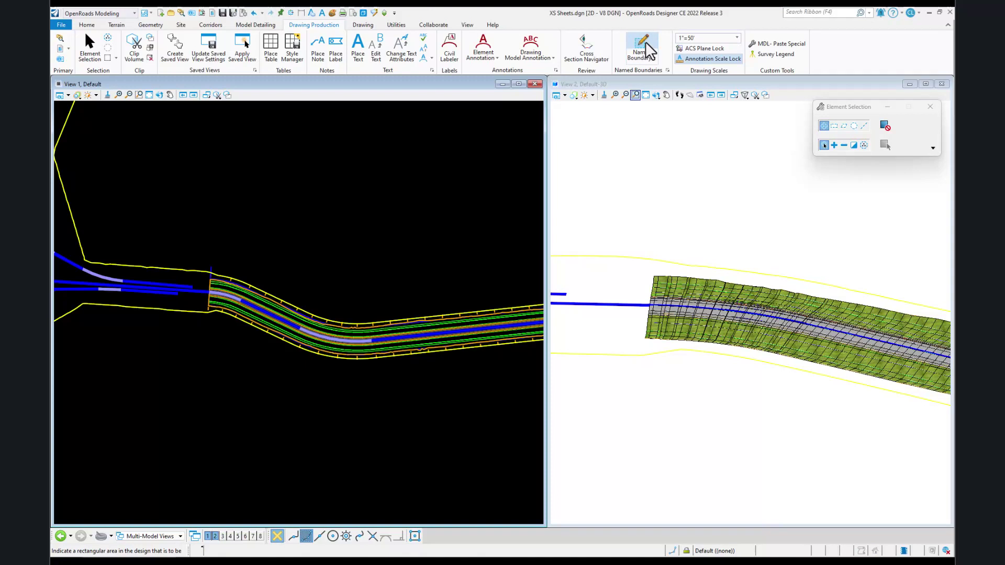
left_click(643, 45)
left_click_drag(804, 103, 544, 101)
left_click(570, 140)
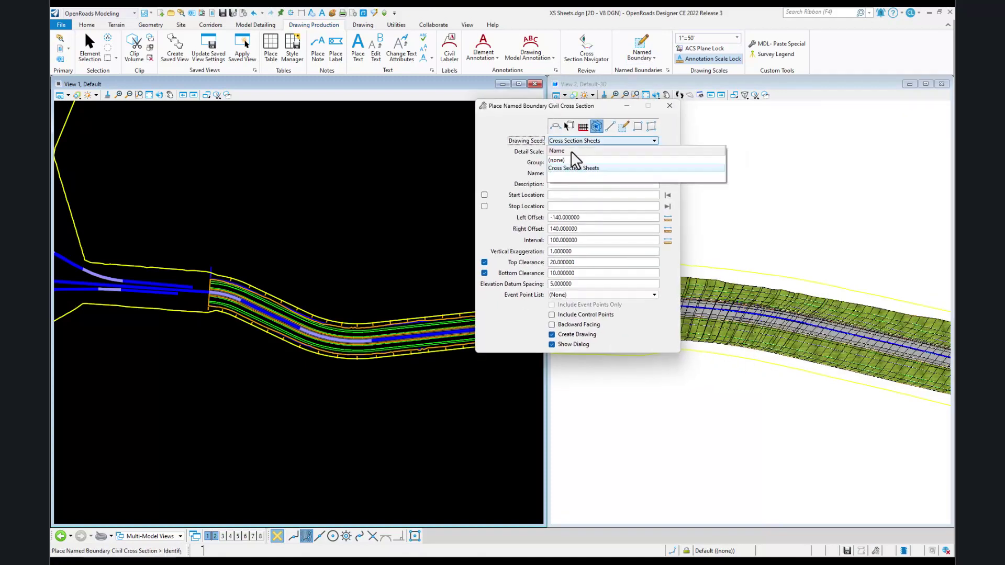
left_click(570, 168)
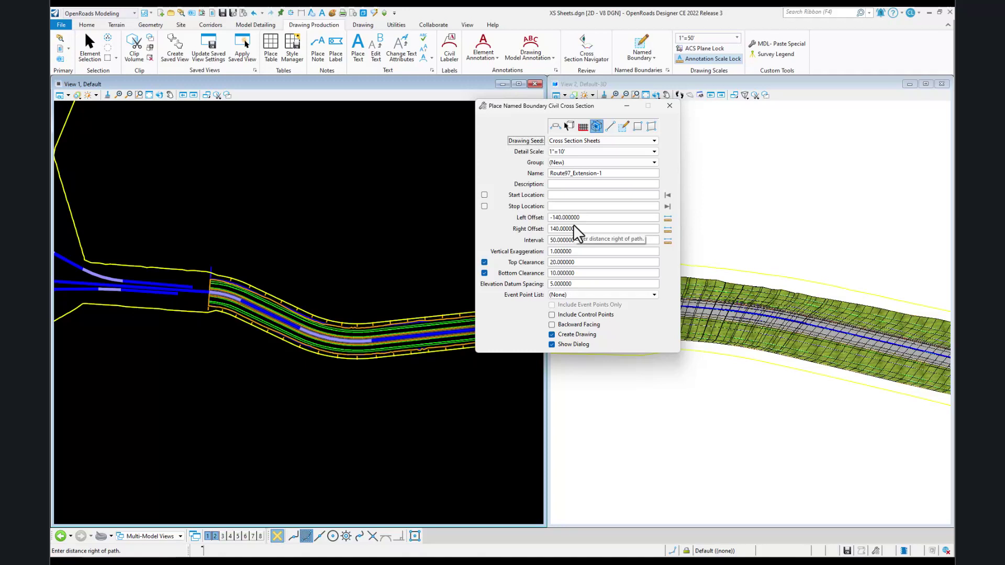
Use the Route97_Extension alignment as the path, locked to its start location
scroll(325, 359, "up", 2)
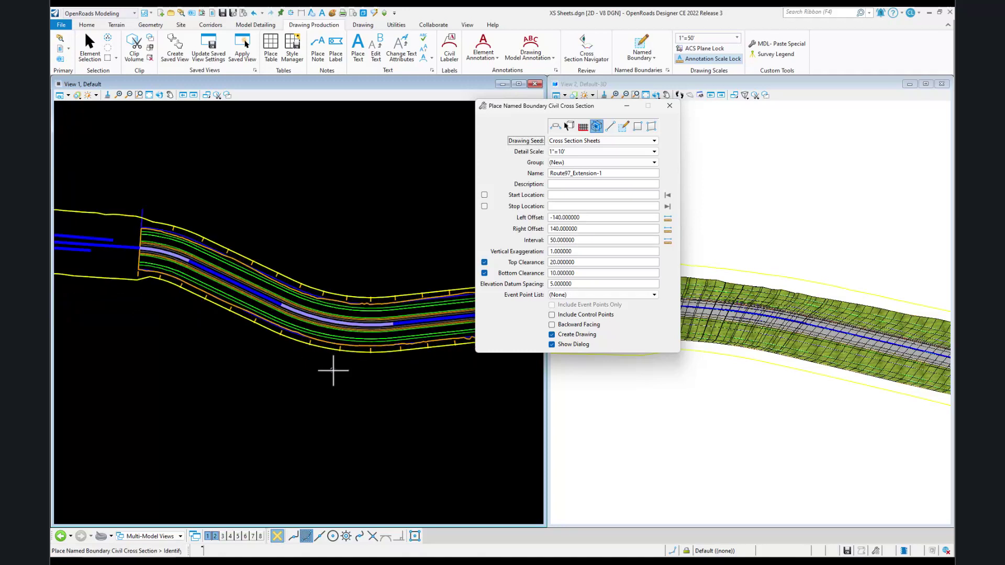
left_click(445, 302)
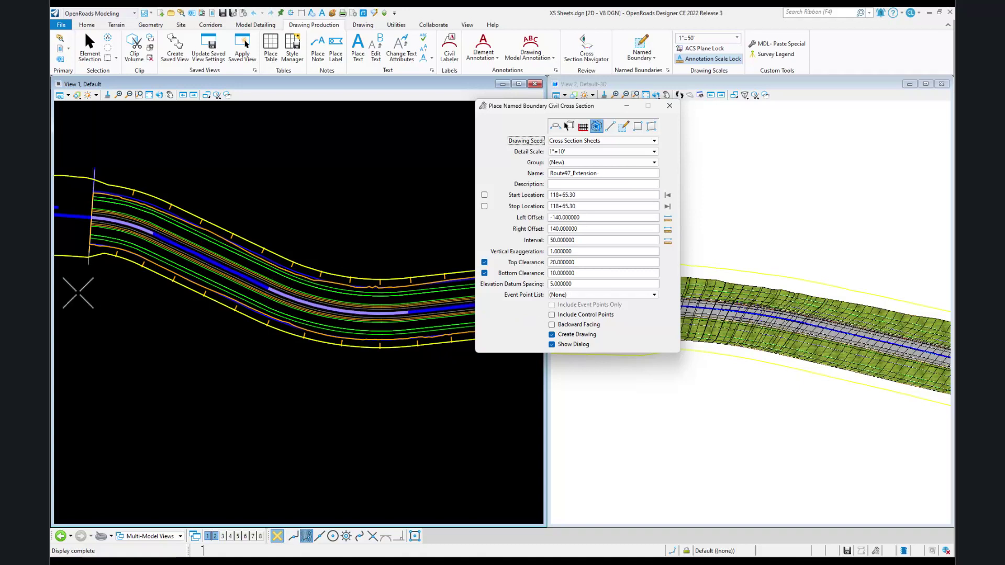
left_click(667, 195)
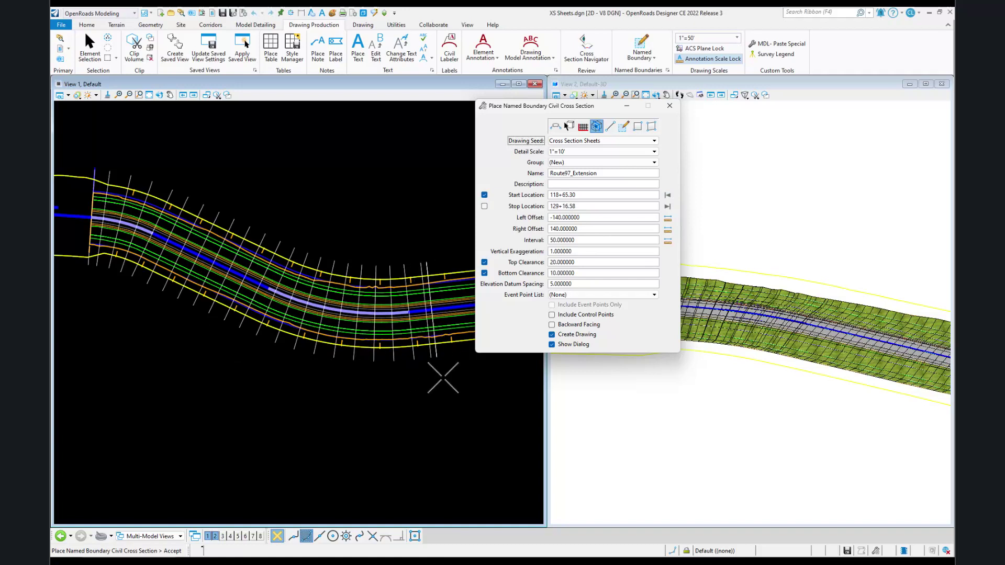
Set the boundary stop location to 128+00.00 and the interval to 100
left_click(578, 205)
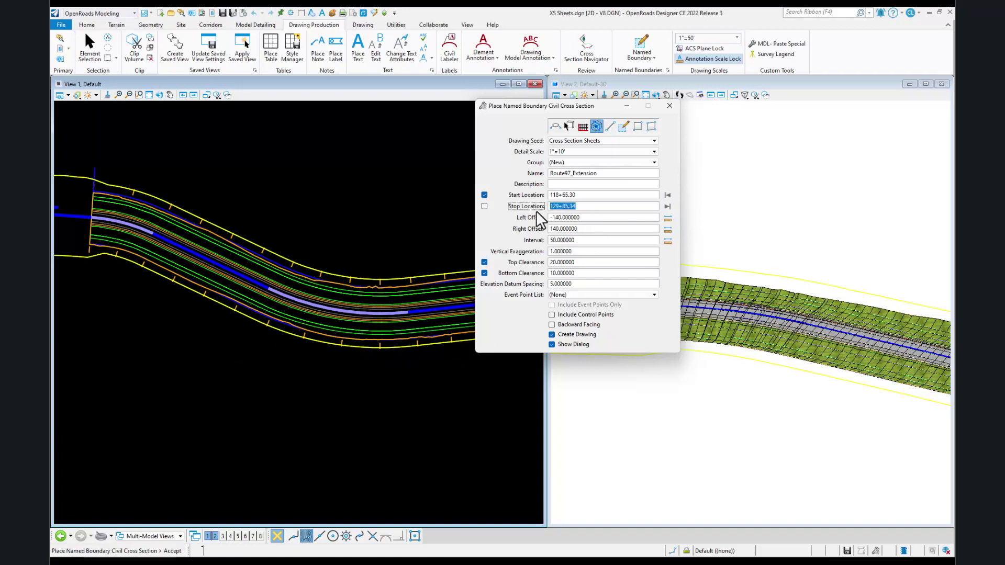
type("128+00.00")
key("Tab")
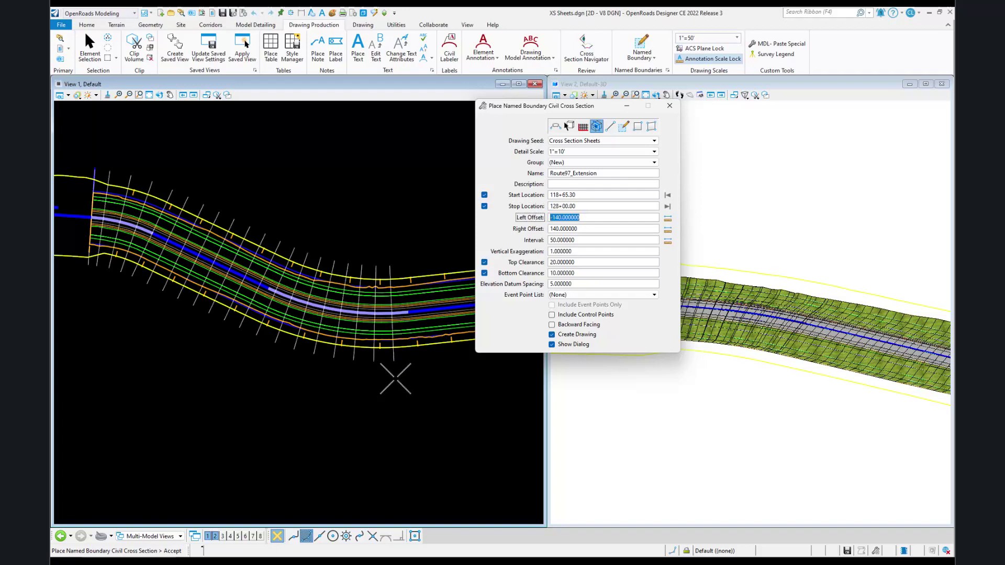
left_click(575, 242)
type("100")
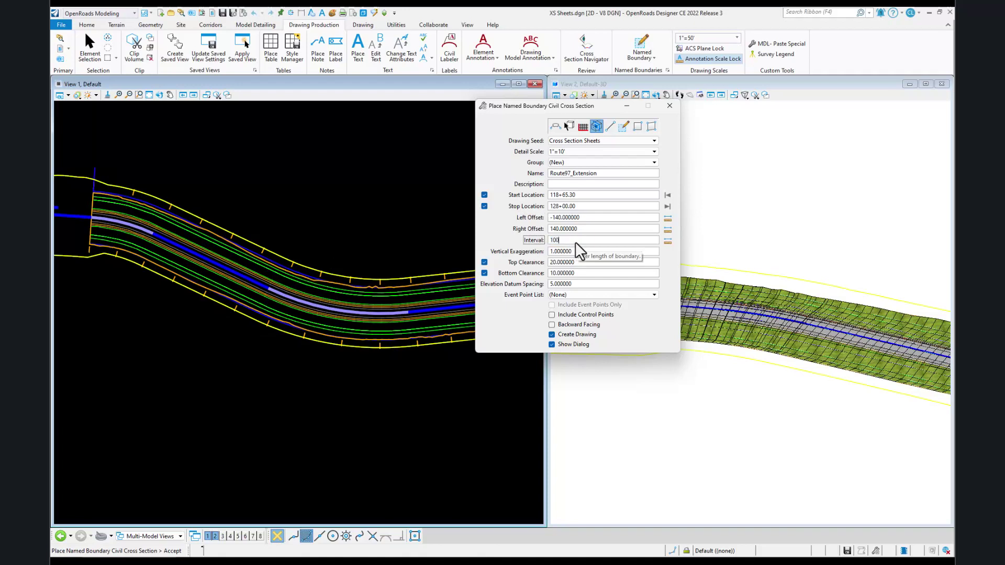
key("Tab")
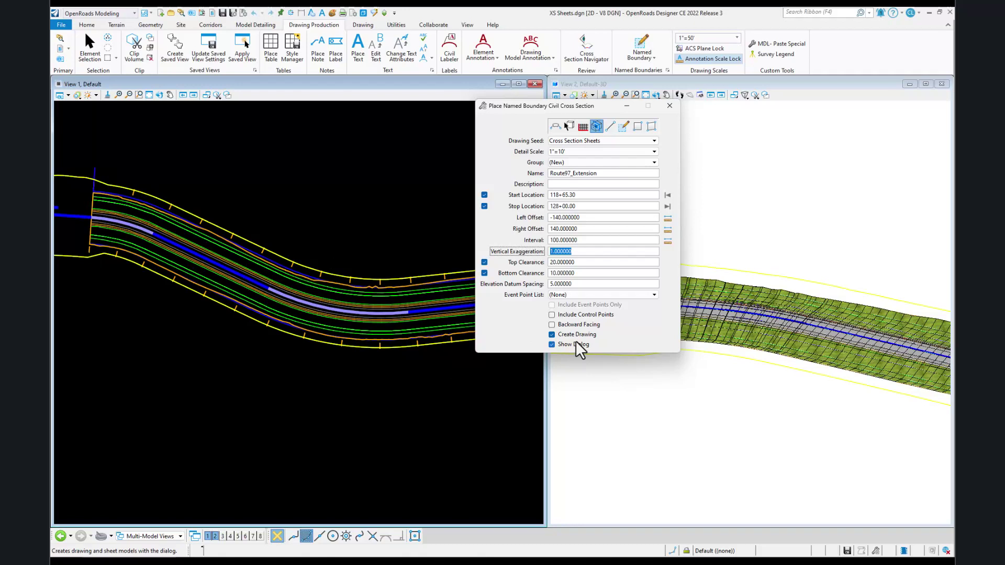
Accept the boundaries and create the drawing and sheet models in the active file, unchecking both Filename boxes
left_click(369, 382)
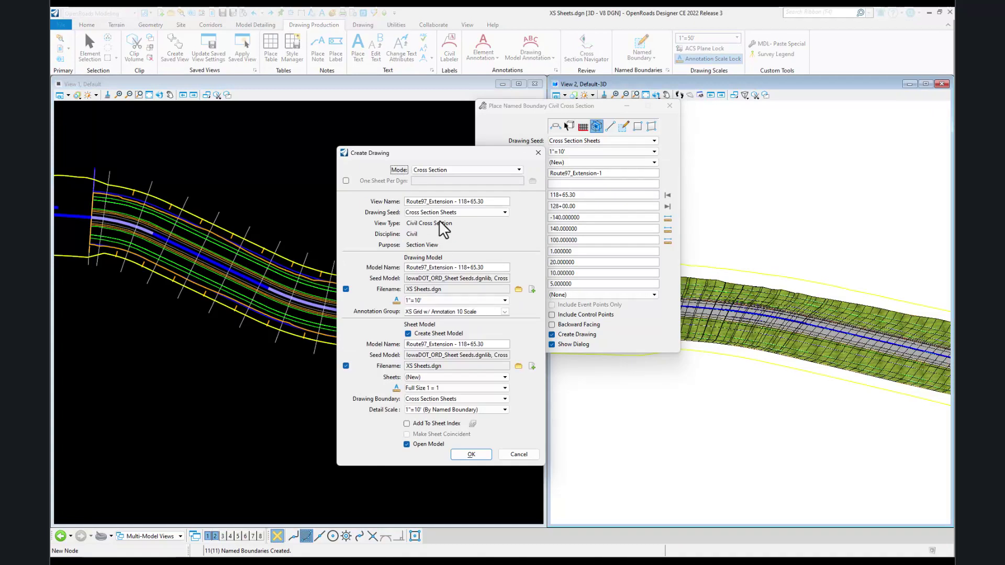
left_click_drag(449, 155, 366, 139)
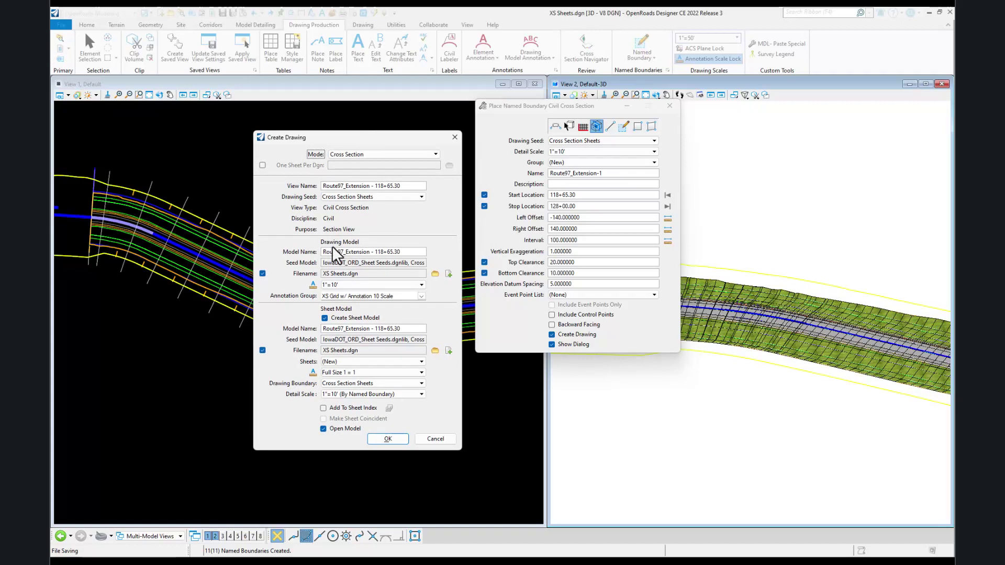
left_click(262, 273)
left_click(262, 350)
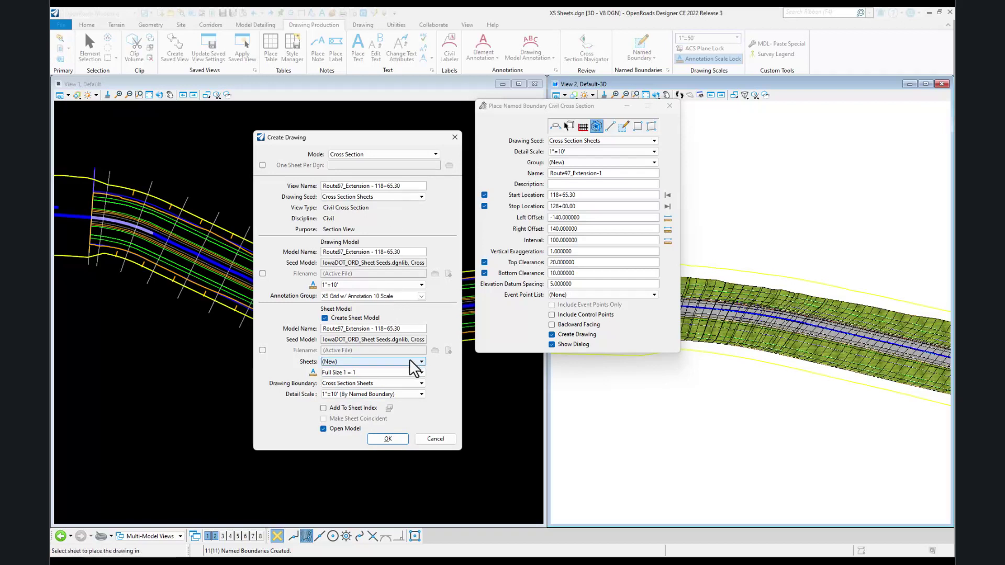
left_click(393, 436)
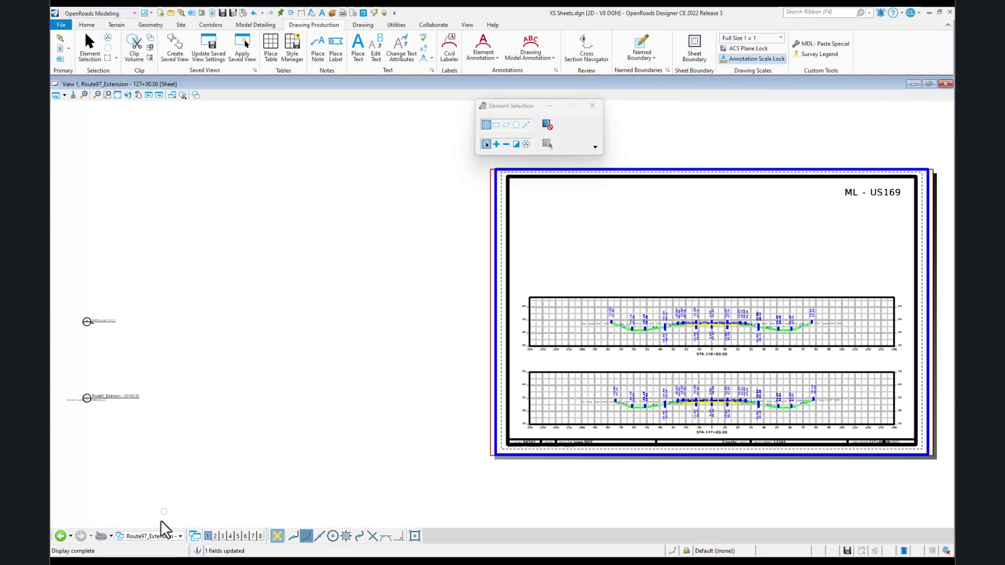
Open the Route97_Extension - 121+00.00 [Sheet] view group, zoom in, and save the file
left_click(158, 535)
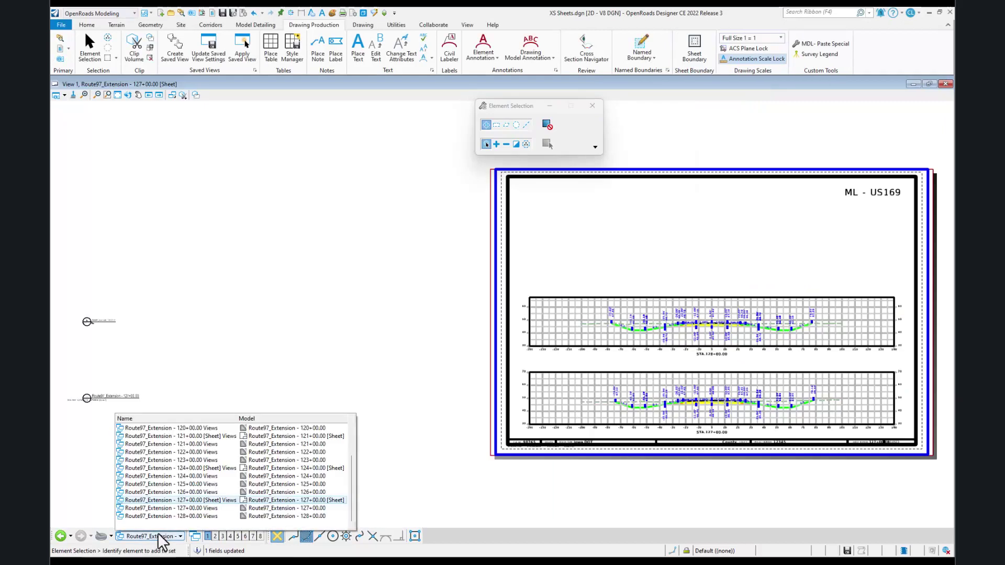
left_click(268, 436)
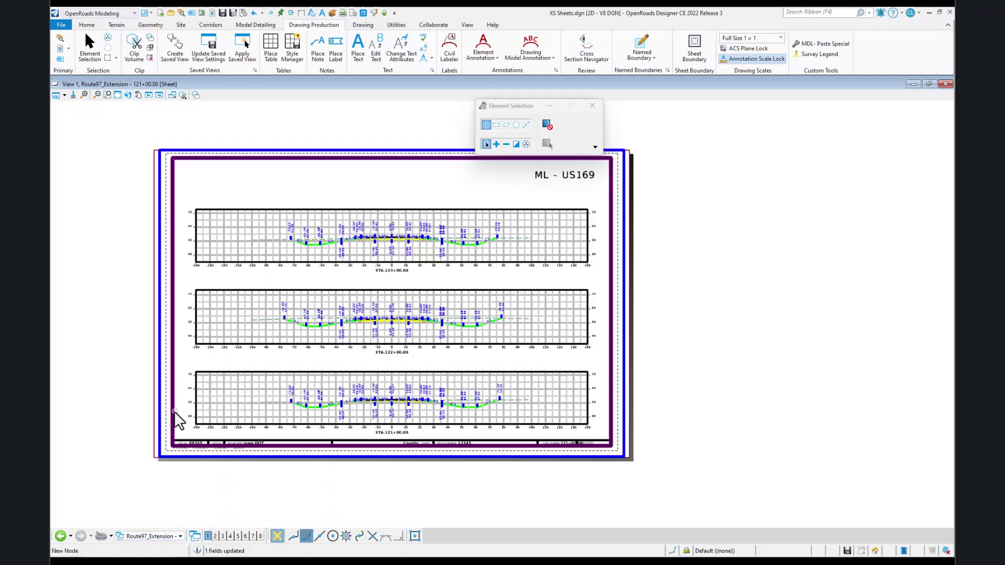
scroll(180, 361, "up", 3)
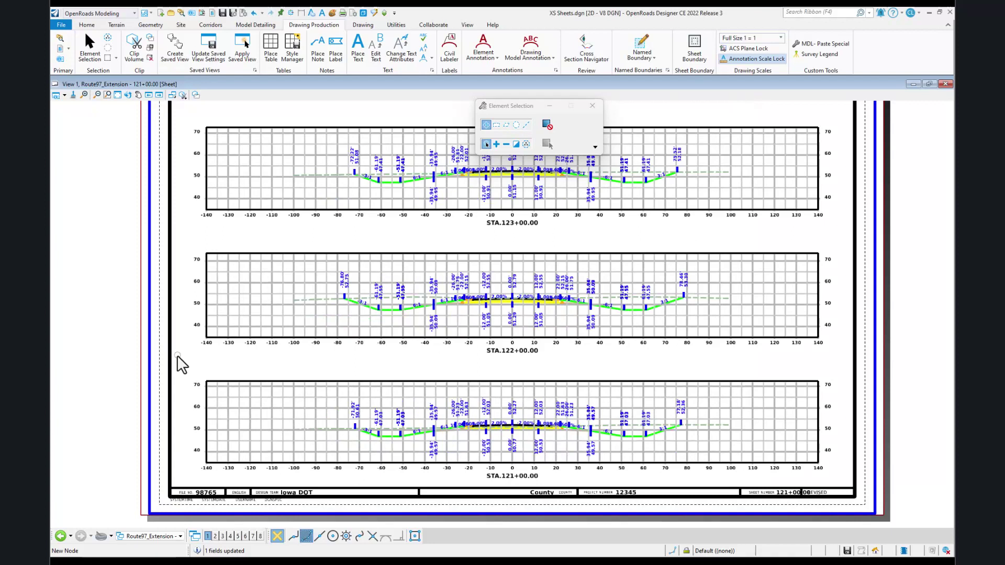
key("ctrl+s")
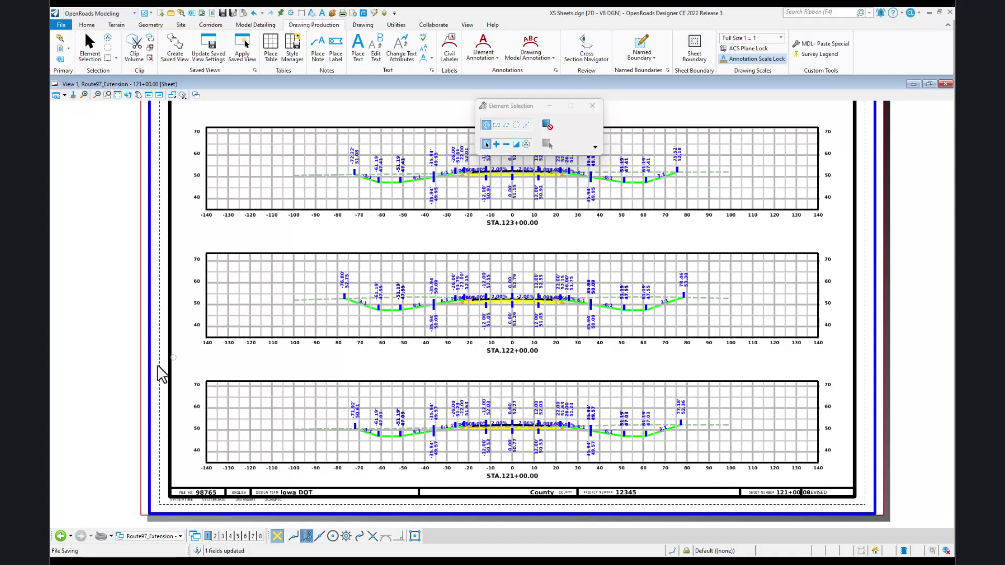
Switch back to the Multi-Model Views group with plan and 3D side by side
left_click(156, 536)
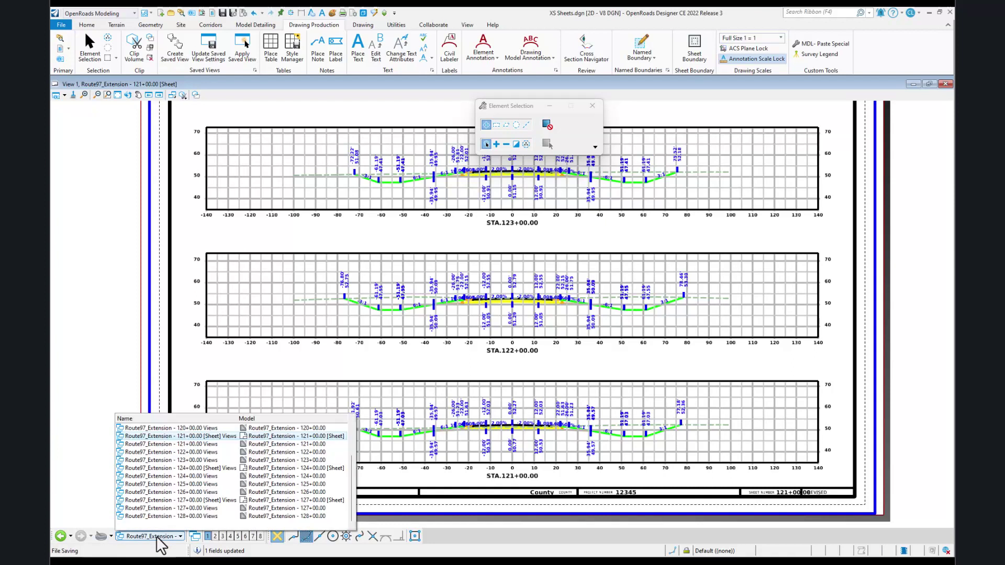
scroll(171, 460, "up", 3)
left_click(157, 444)
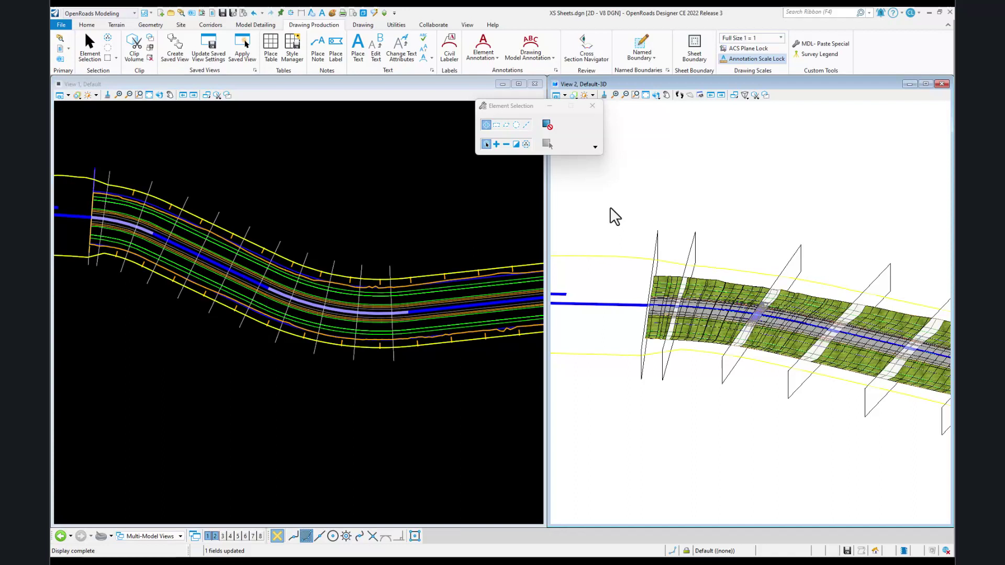
Run Cross Section Navigator on the Route97_Extension alignment, displaying sections in View 2
left_click(587, 54)
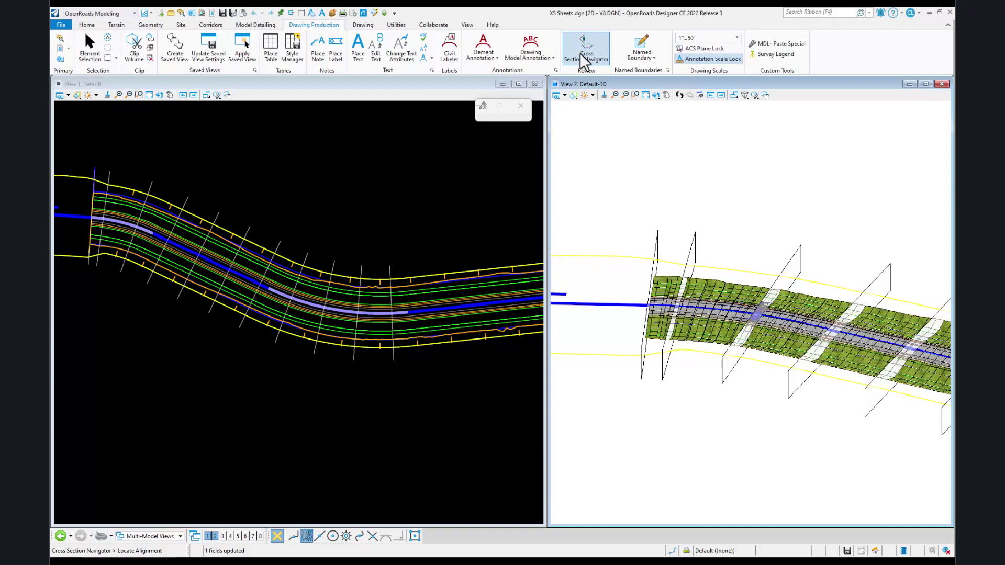
left_click(488, 302)
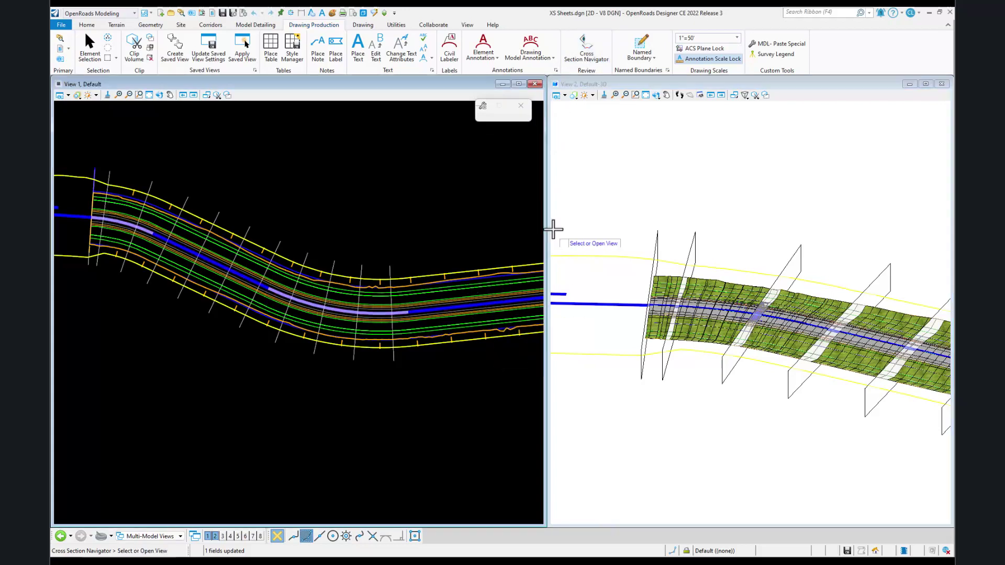
left_click(585, 189)
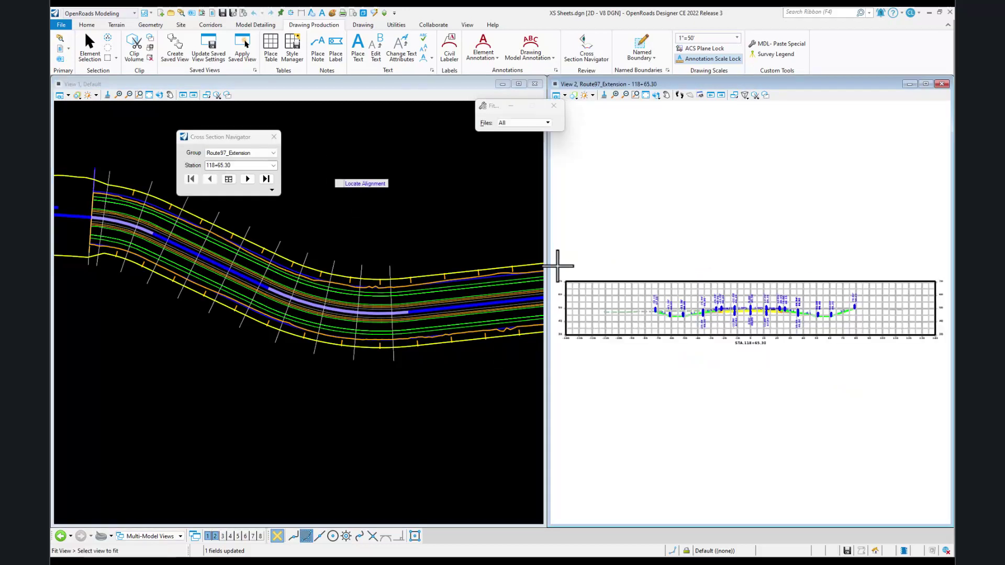
Step through the cross sections from 119+00.00 to 124+00.00
left_click(248, 179)
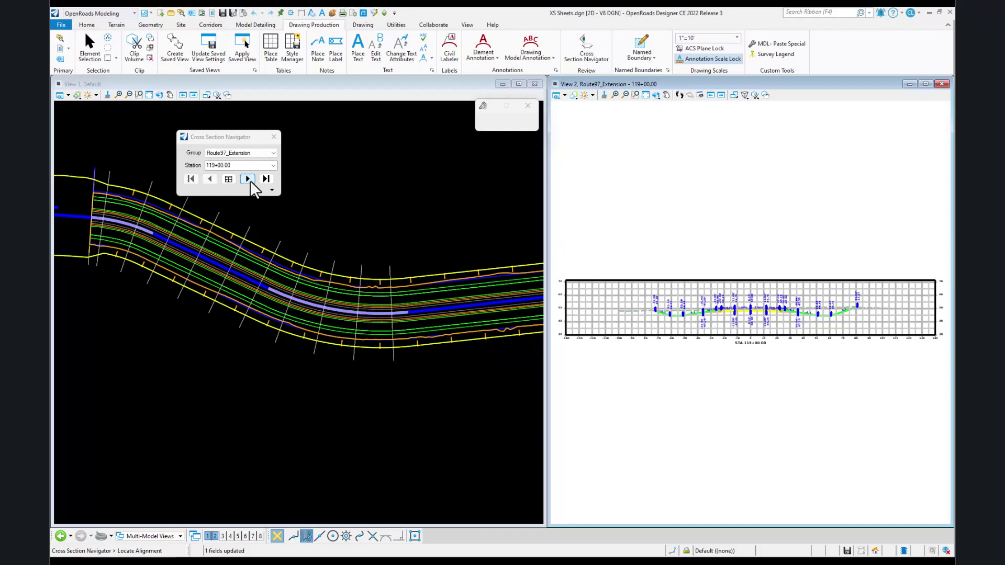
left_click(248, 179)
left_click(248, 179)
left_click(248, 179)
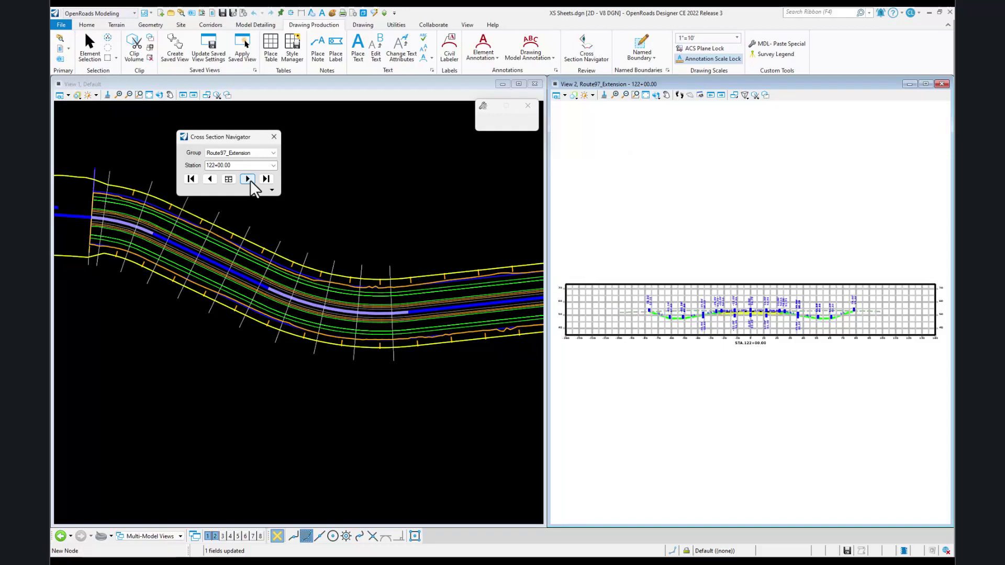
left_click(249, 179)
left_click(249, 180)
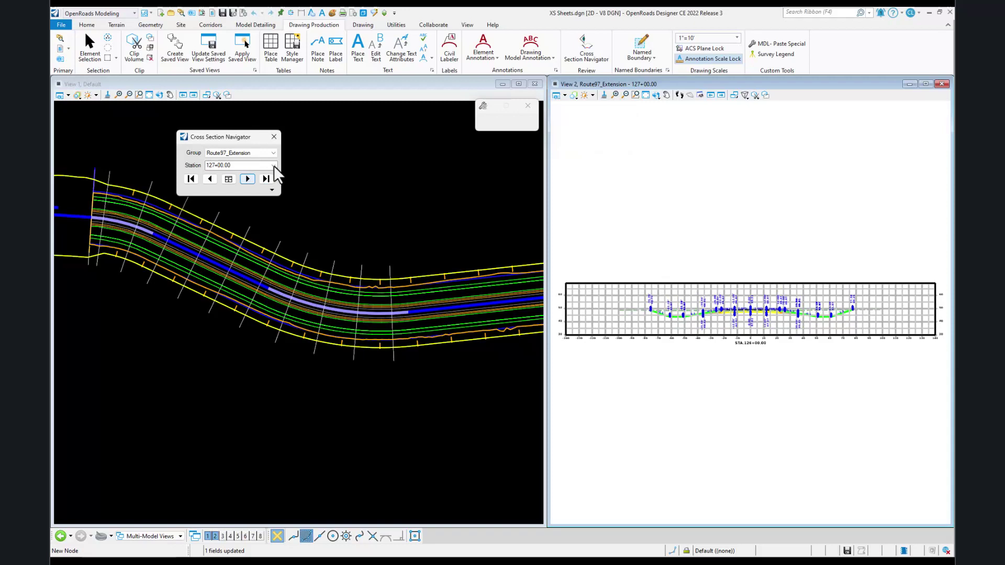
Jump to station 122+00.00 and expand the elevation and offset readouts
left_click(274, 165)
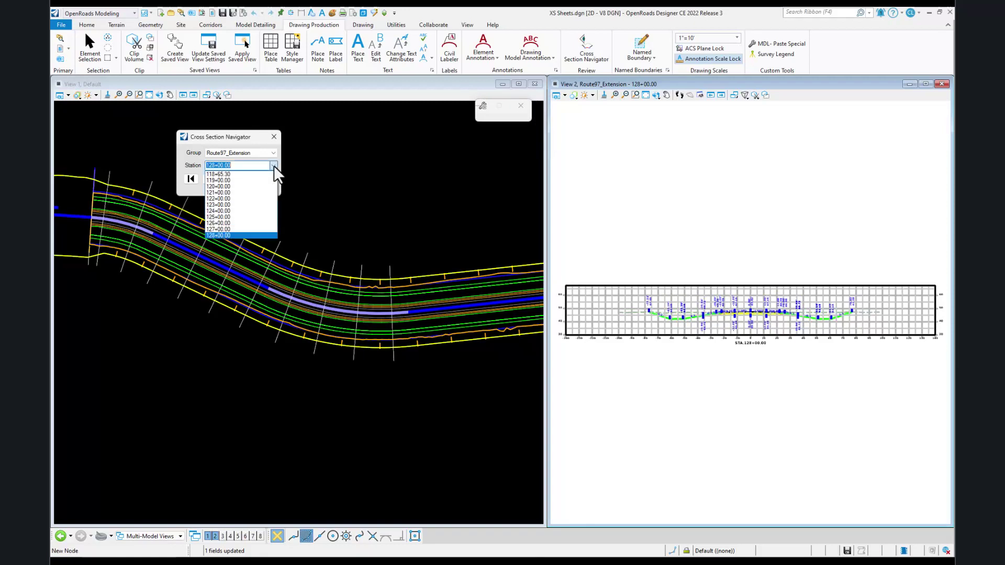
left_click(219, 198)
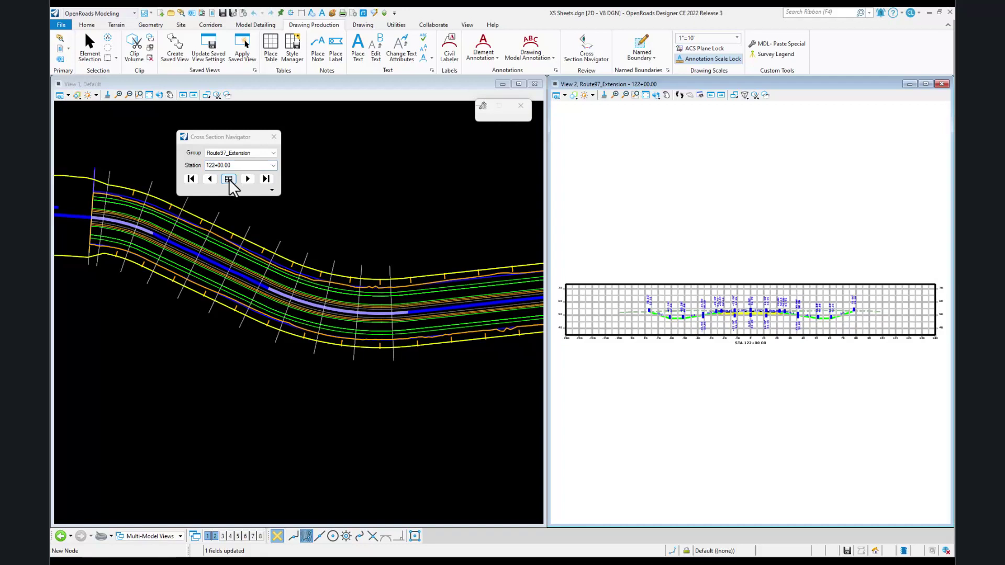
left_click(272, 189)
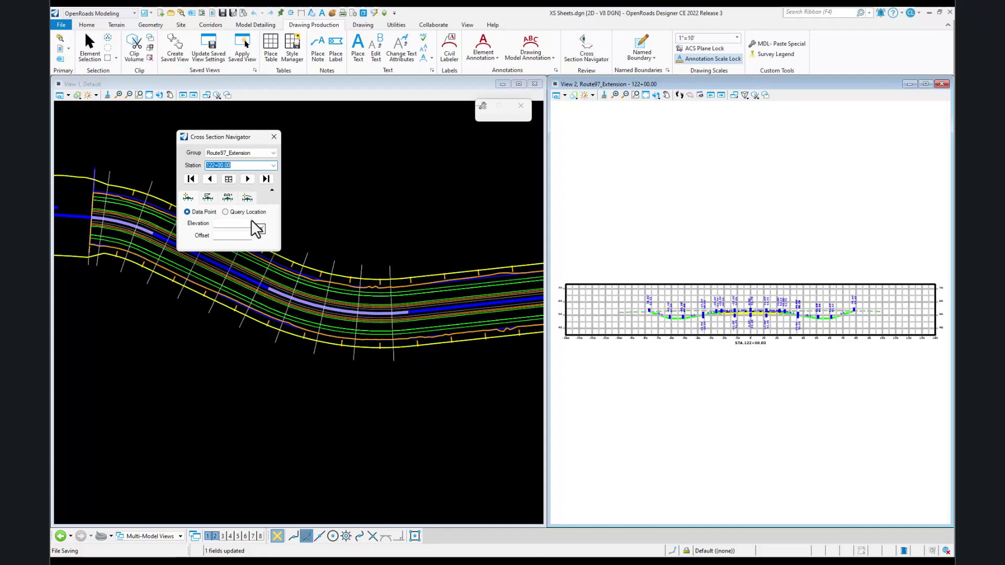
left_click(257, 228)
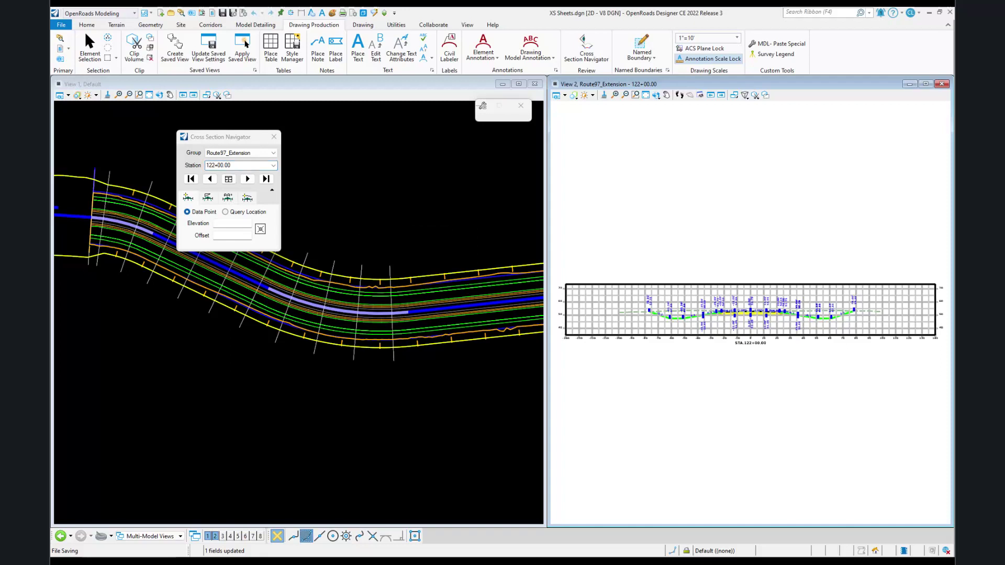